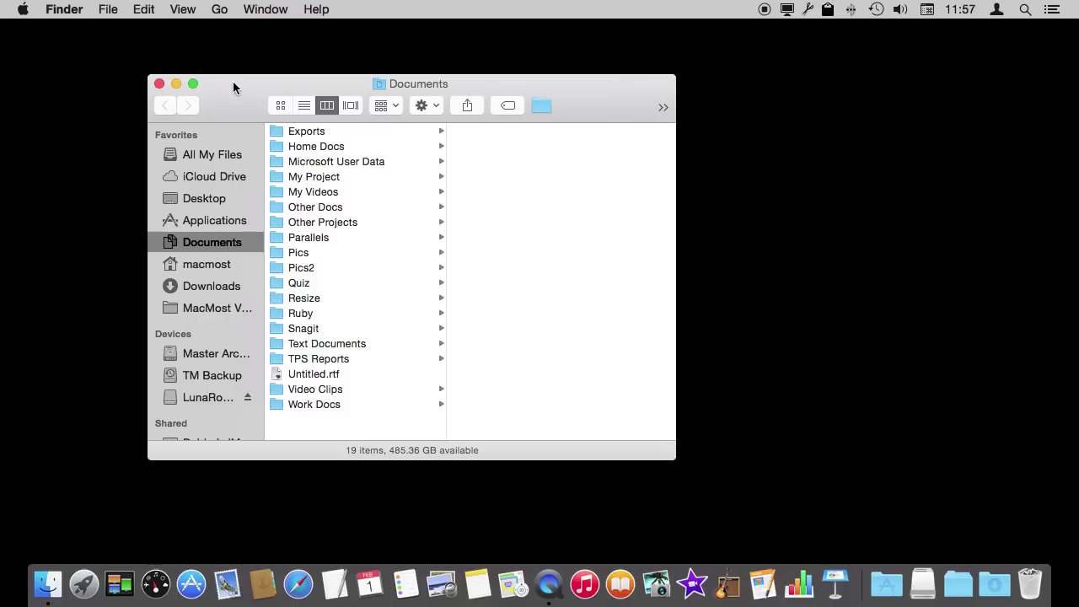
Open the Apple menu at the left of the menu bar
{"action": "left_click", "coordinate": [26, 9]}
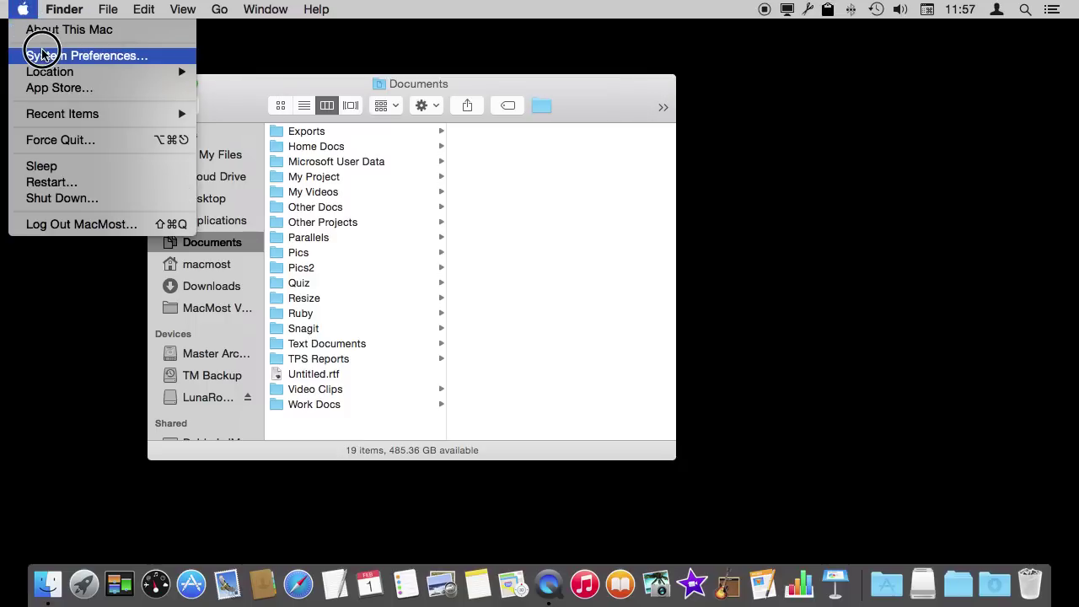
{"action": "left_click", "coordinate": [43, 30]}
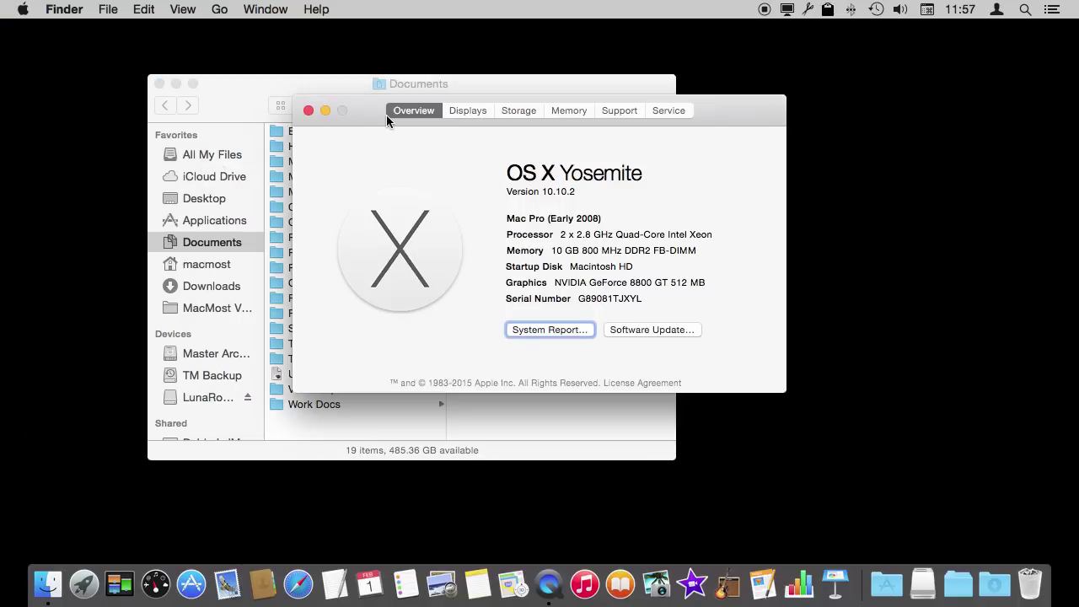
{"action": "left_click", "coordinate": [518, 110]}
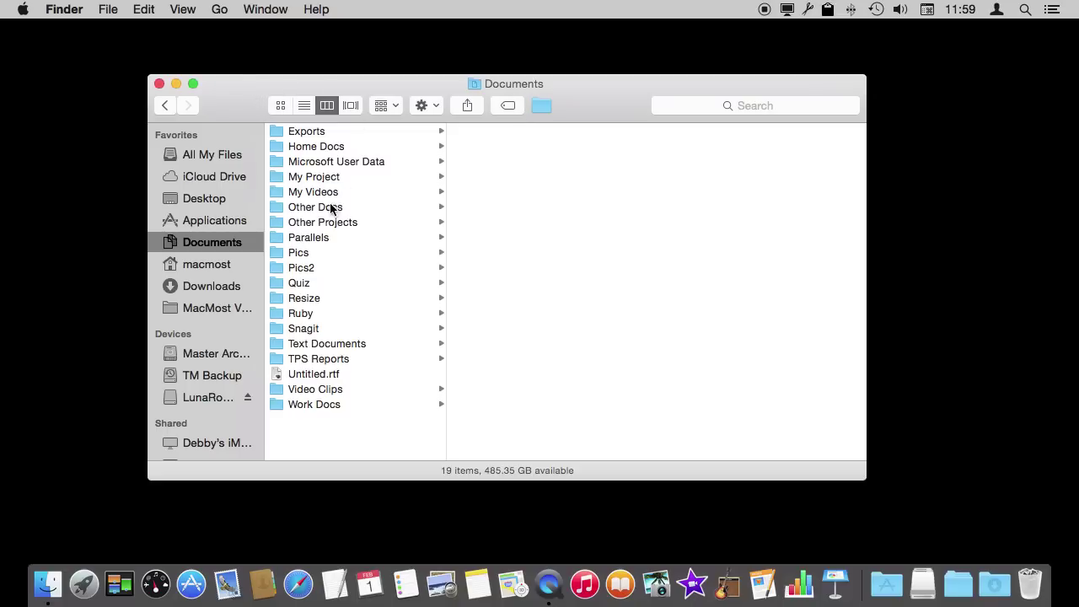
Show the home folder in List view with the Pictures folder collapsed
{"action": "left_click", "coordinate": [206, 264]}
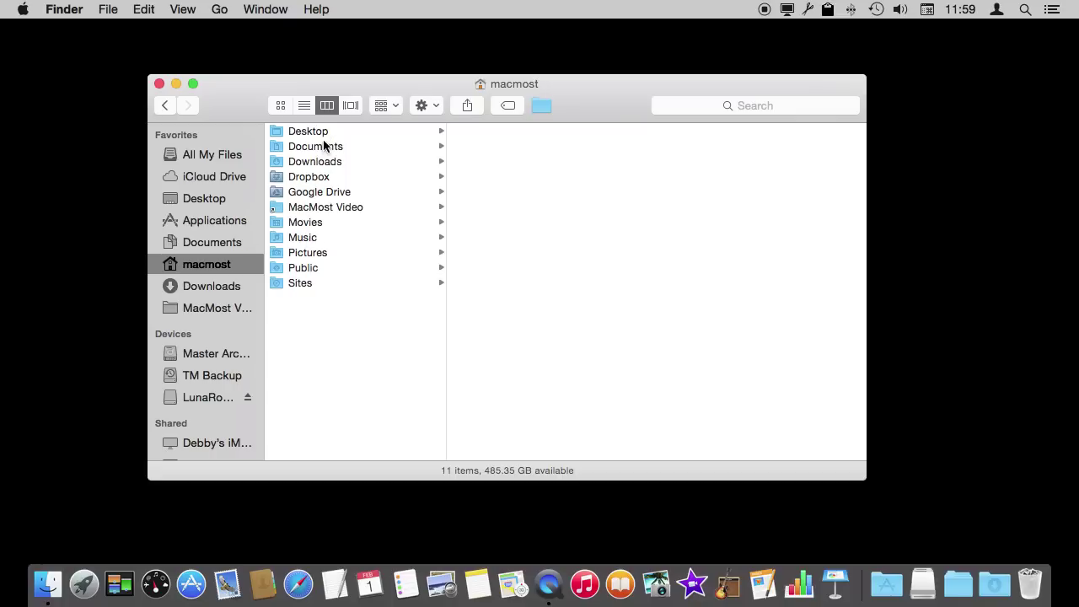
{"action": "left_click", "coordinate": [304, 107]}
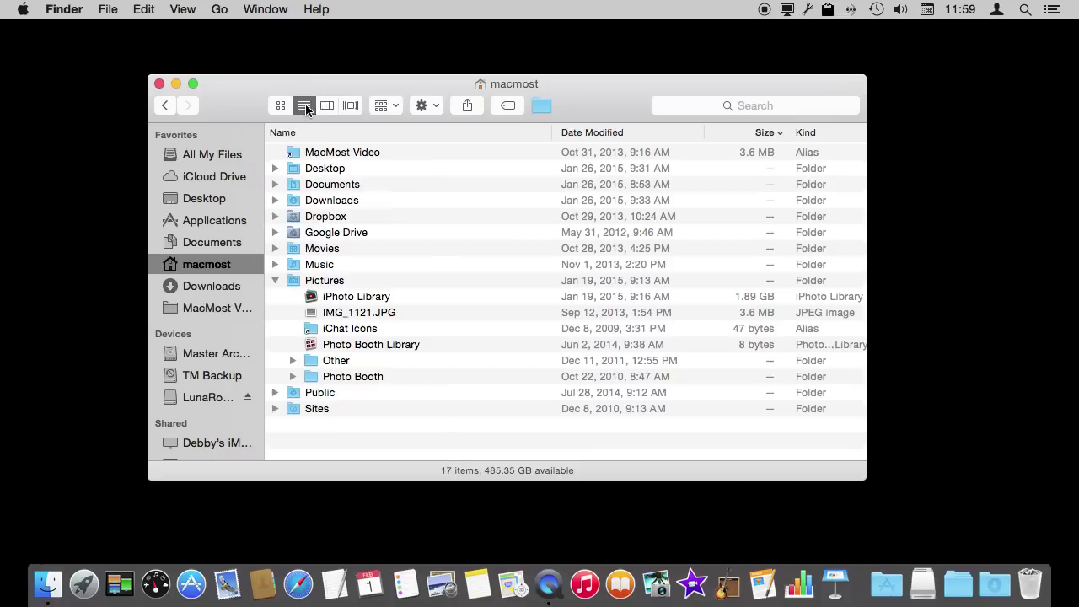
{"action": "left_click", "coordinate": [276, 280]}
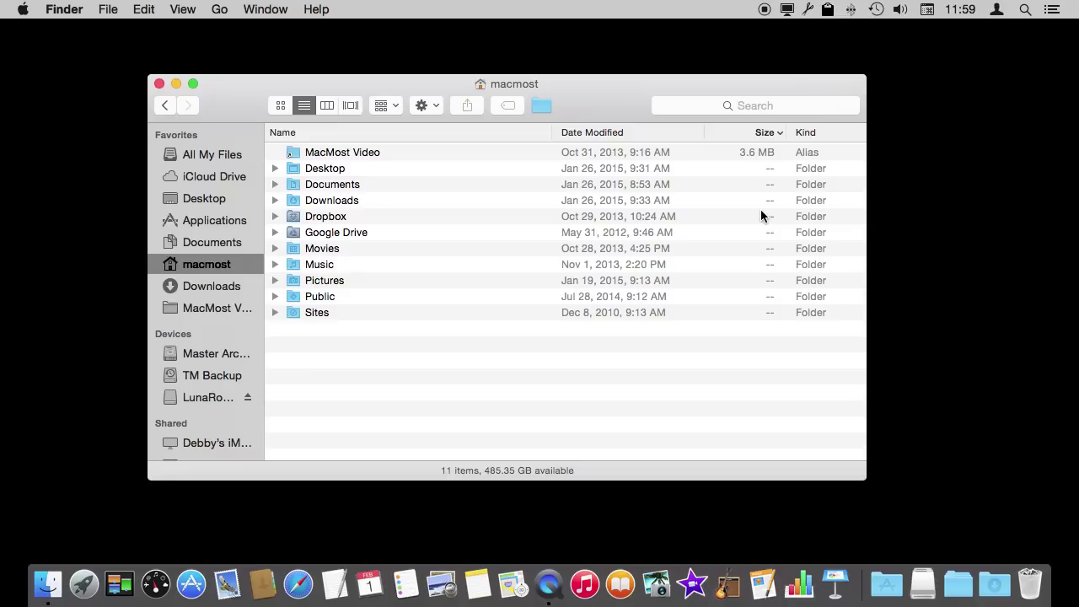
{"action": "left_click", "coordinate": [191, 8]}
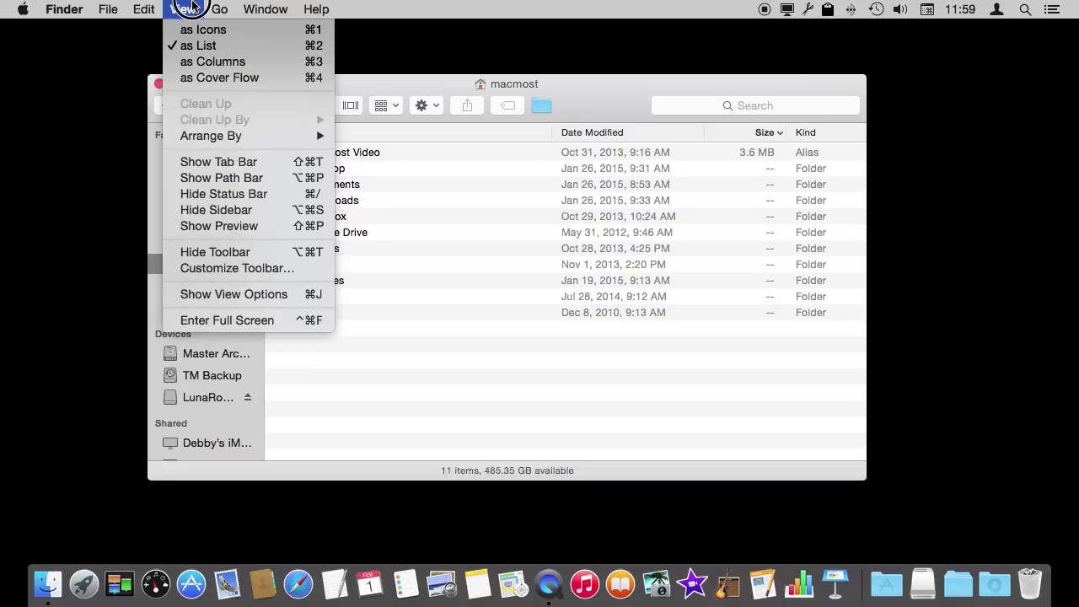
Turn on Calculate all sizes and sort the home list by Size, largest first
{"action": "left_click", "coordinate": [224, 295]}
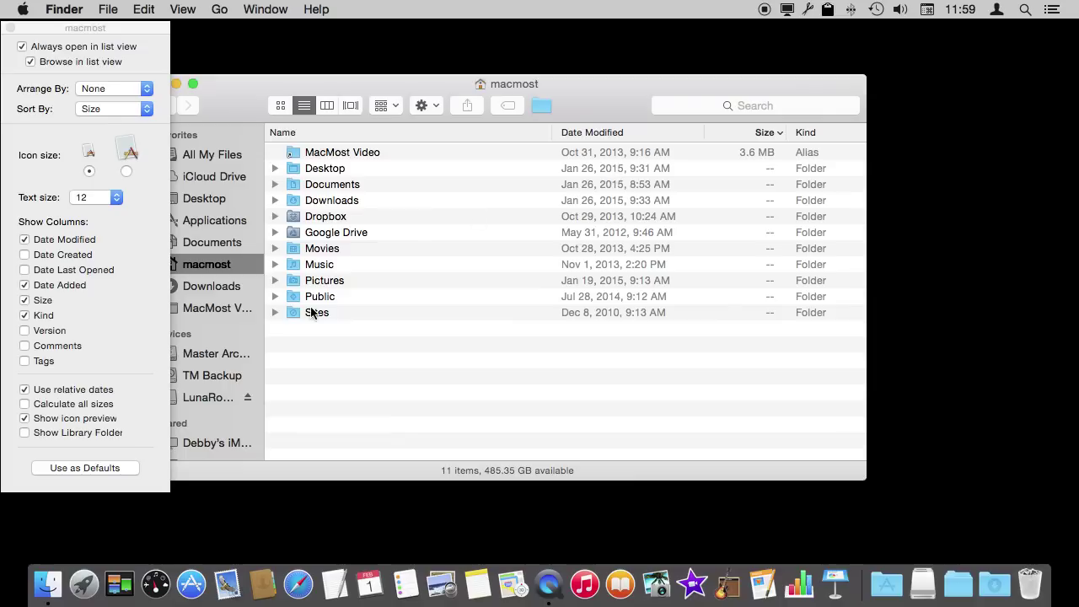
{"action": "left_click", "coordinate": [41, 404]}
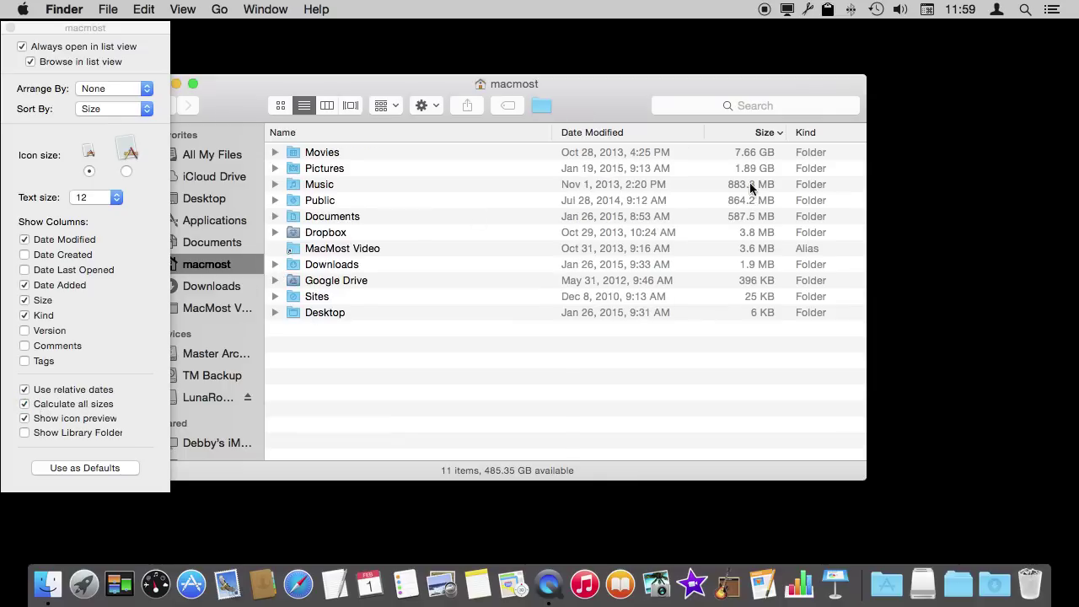
{"action": "left_click", "coordinate": [760, 135]}
{"action": "left_click", "coordinate": [10, 29]}
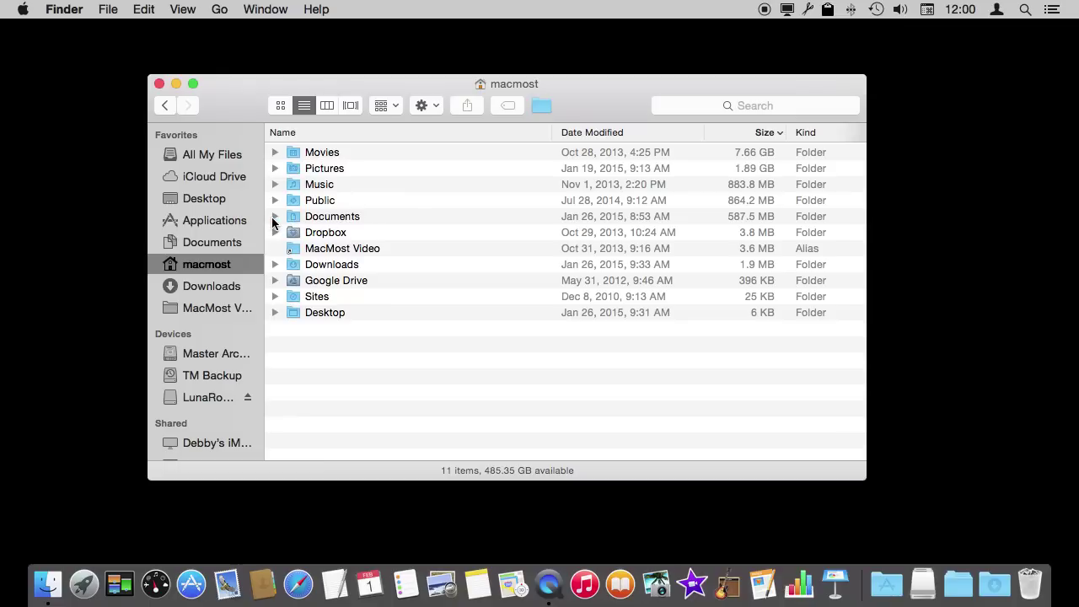
{"action": "left_click", "coordinate": [274, 217]}
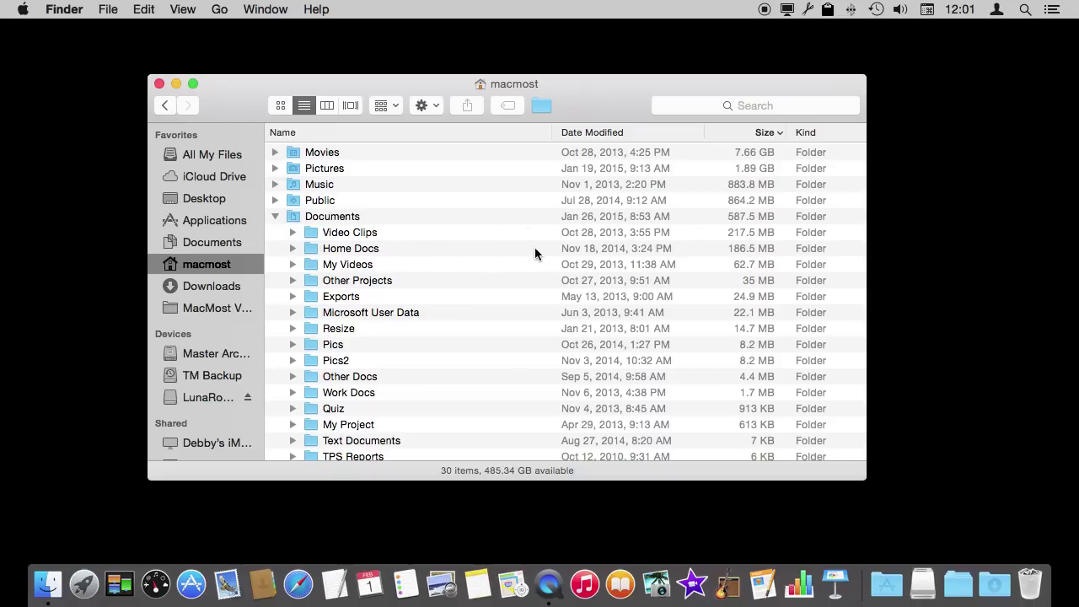
{"action": "left_click", "coordinate": [337, 233]}
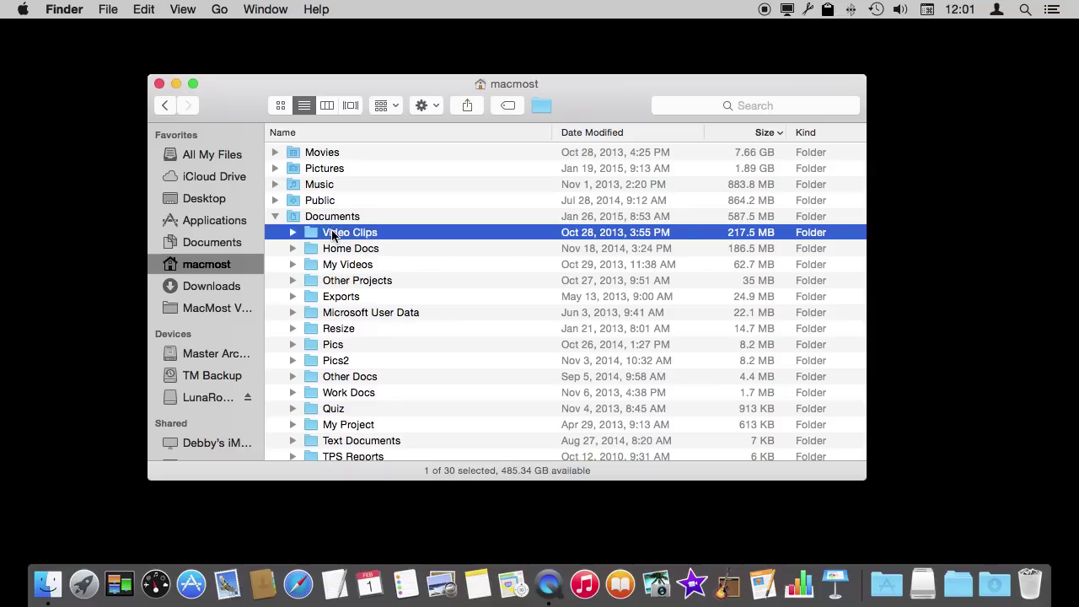
{"action": "left_click", "coordinate": [292, 233]}
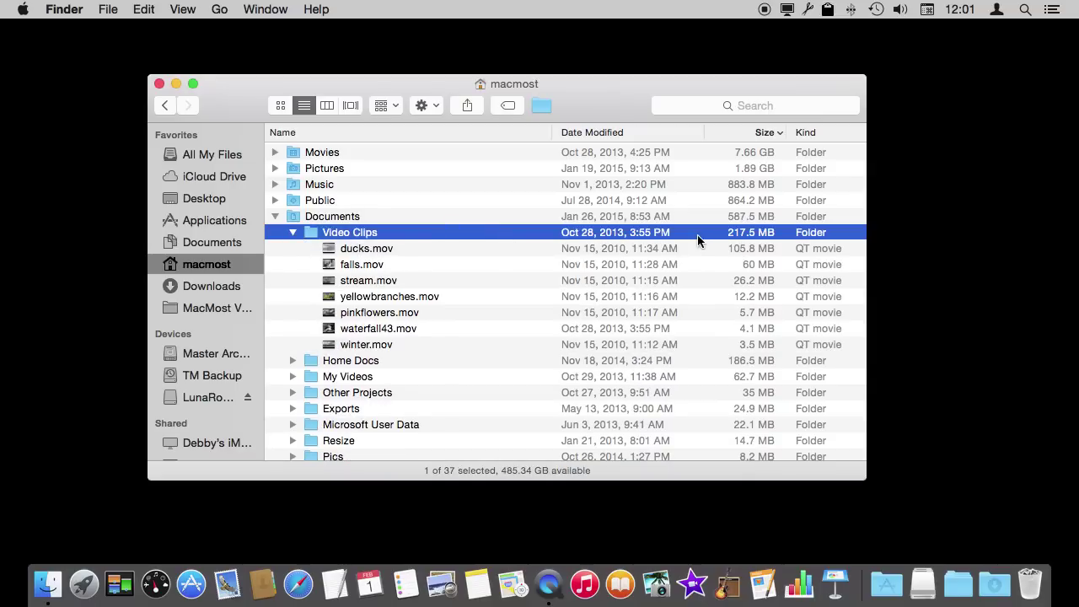
{"action": "left_click", "coordinate": [554, 250]}
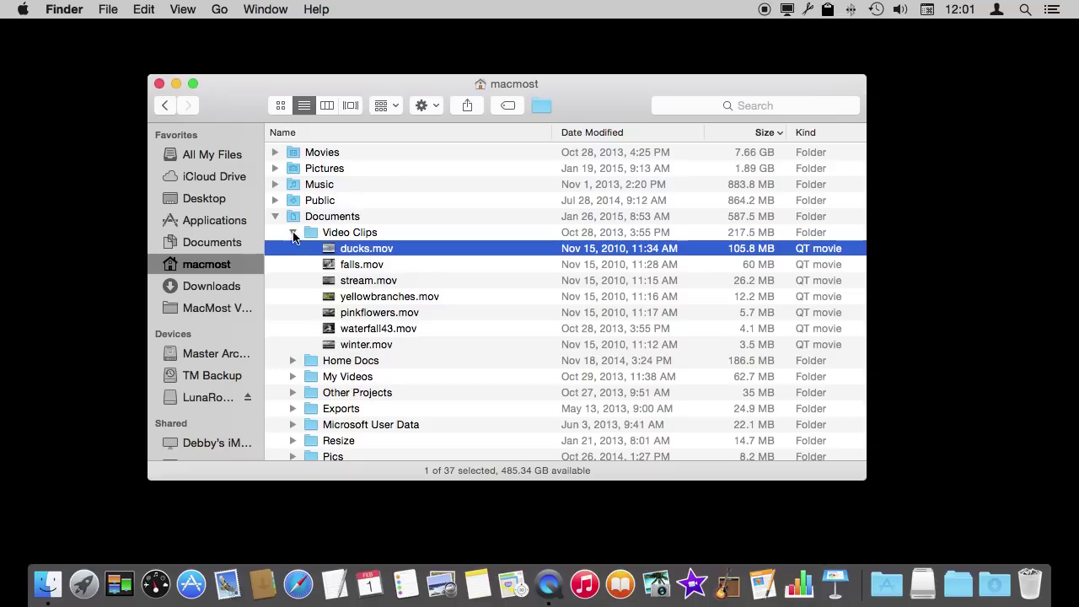
{"action": "left_click", "coordinate": [292, 232]}
{"action": "left_click", "coordinate": [275, 216]}
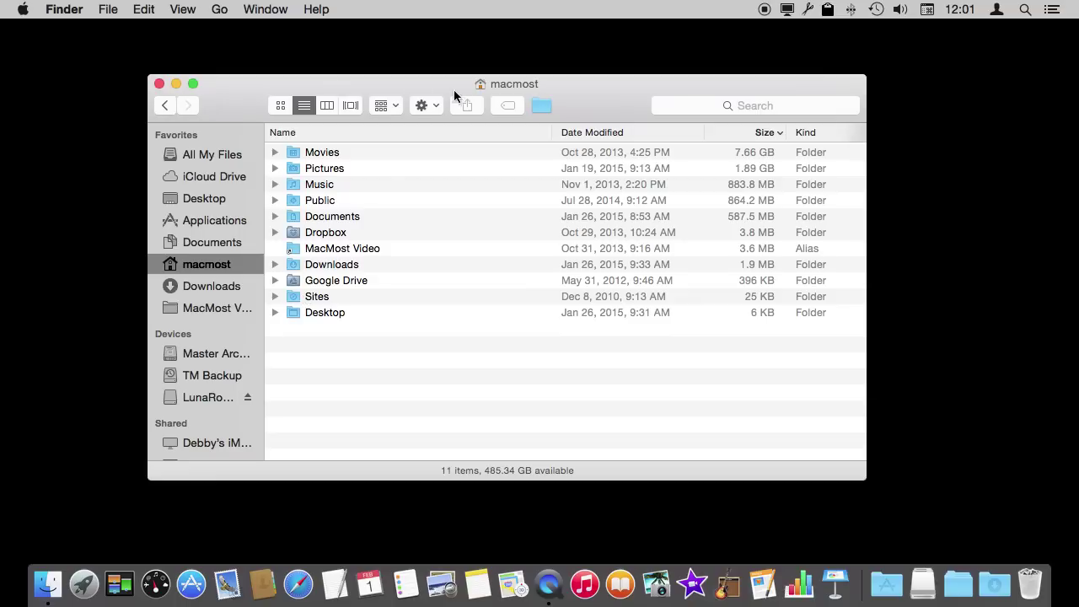
{"action": "left_click", "coordinate": [514, 84], "text": "super"}
{"action": "left_click", "coordinate": [517, 116]}
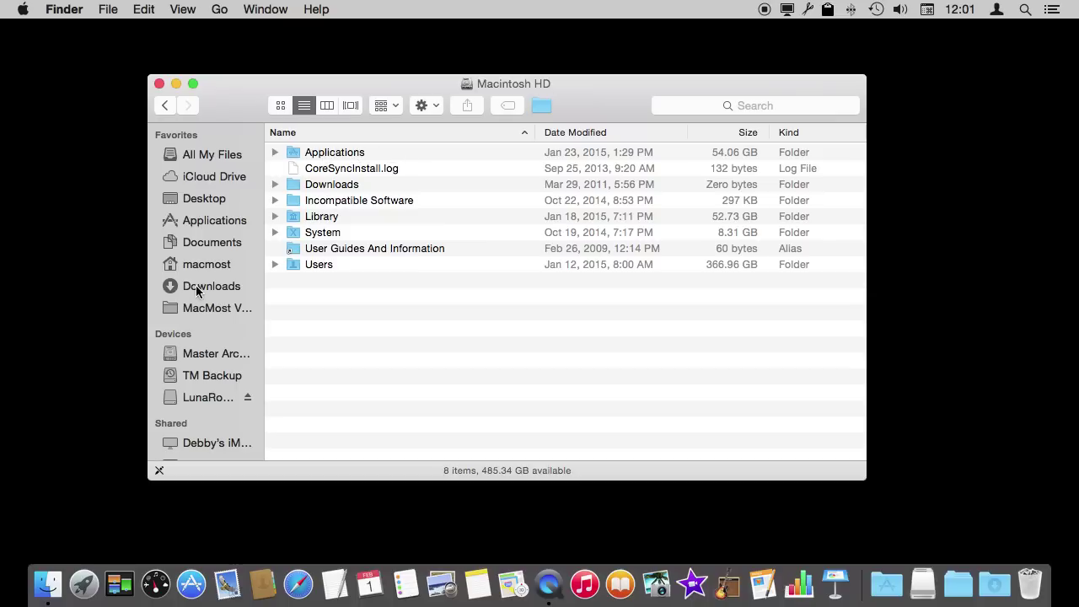
{"action": "key", "text": "super+j"}
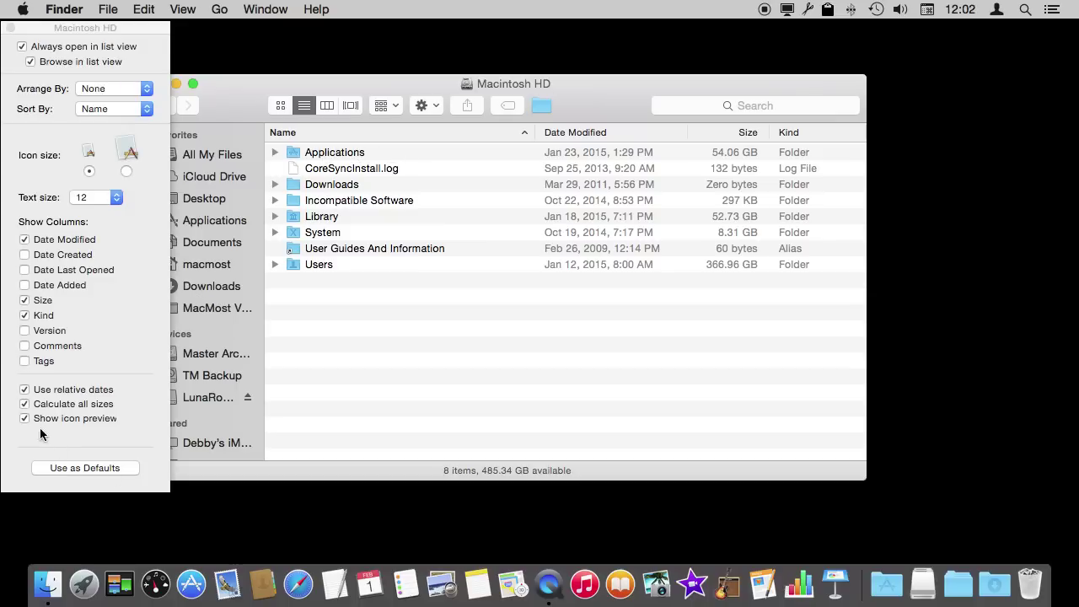
{"action": "left_click", "coordinate": [10, 28]}
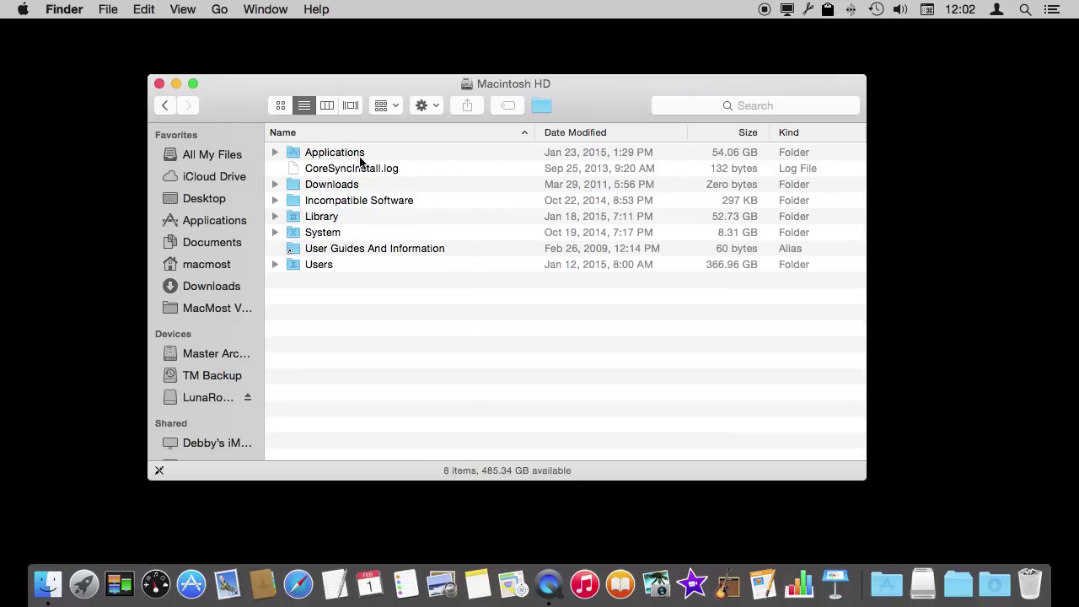
{"action": "left_click", "coordinate": [274, 152]}
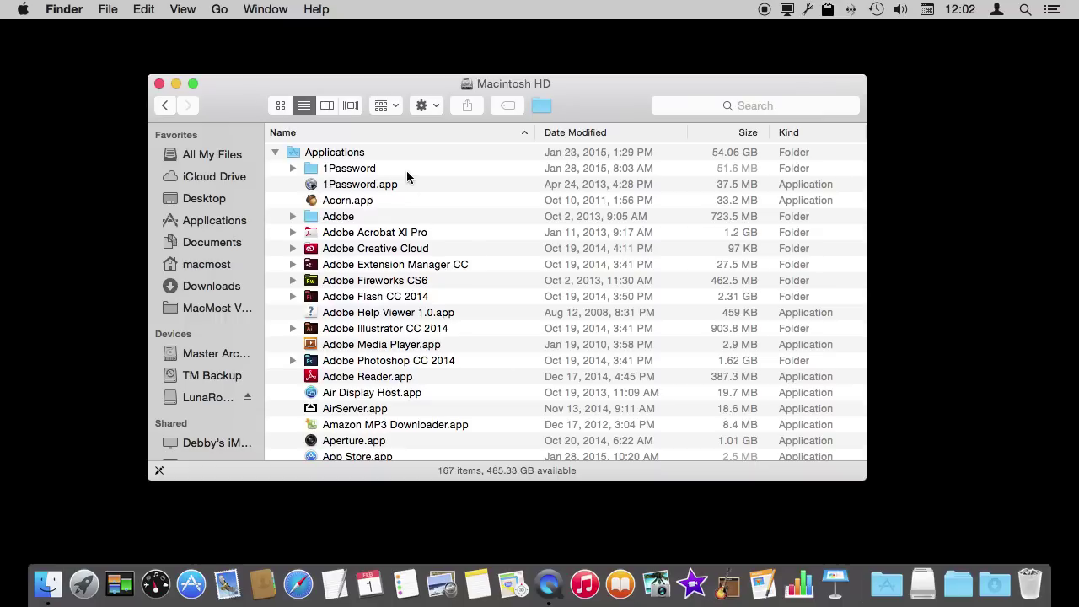
{"action": "left_click", "coordinate": [274, 153]}
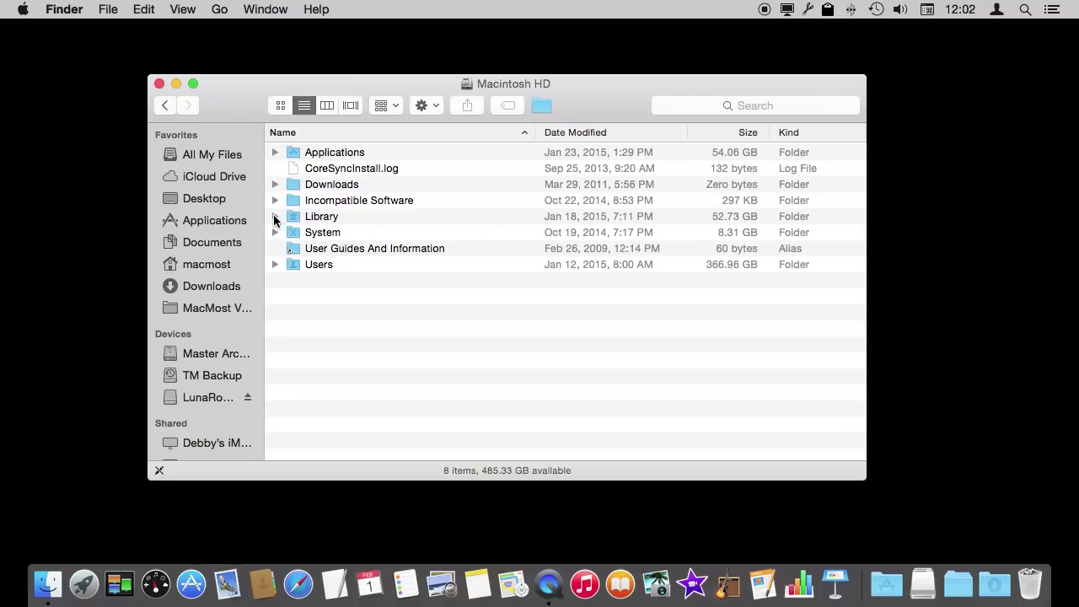
Expand Library to check the Application Support folder sizes, then collapse it
{"action": "left_click", "coordinate": [274, 218]}
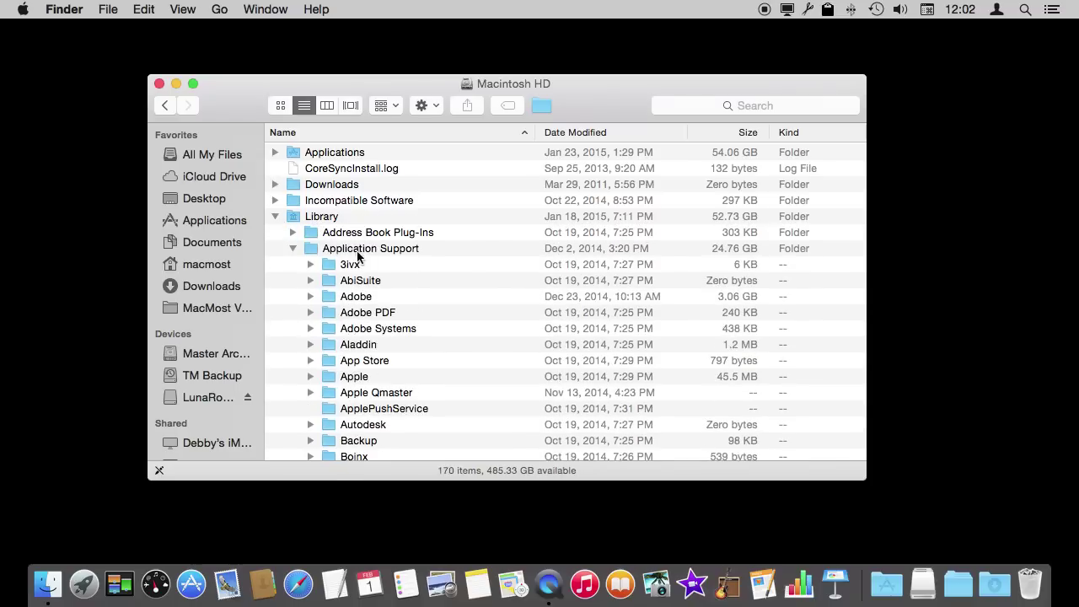
{"action": "left_click", "coordinate": [357, 317]}
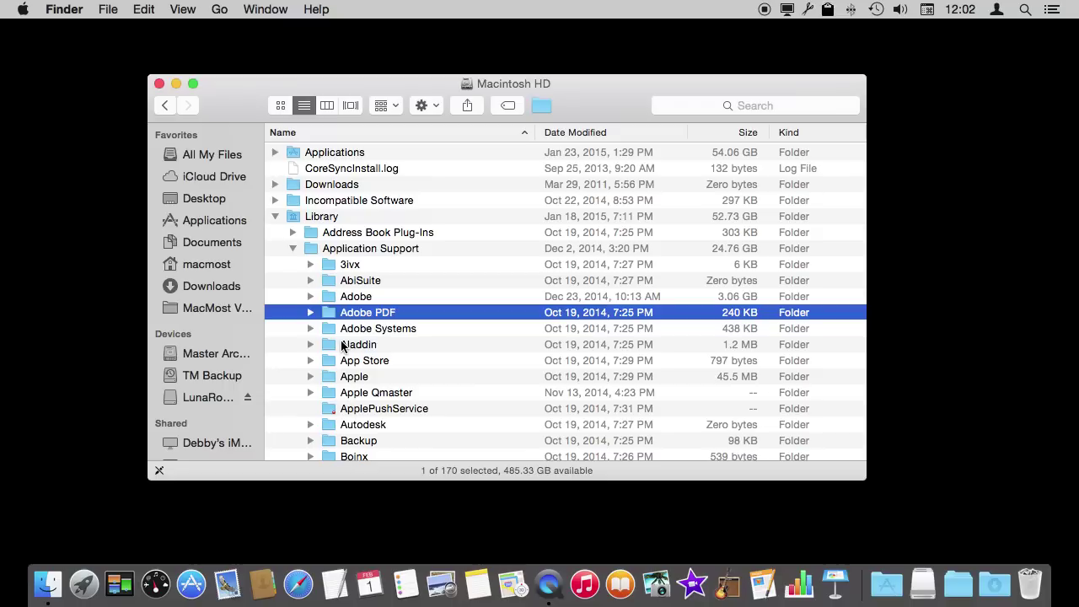
{"action": "left_click", "coordinate": [273, 217]}
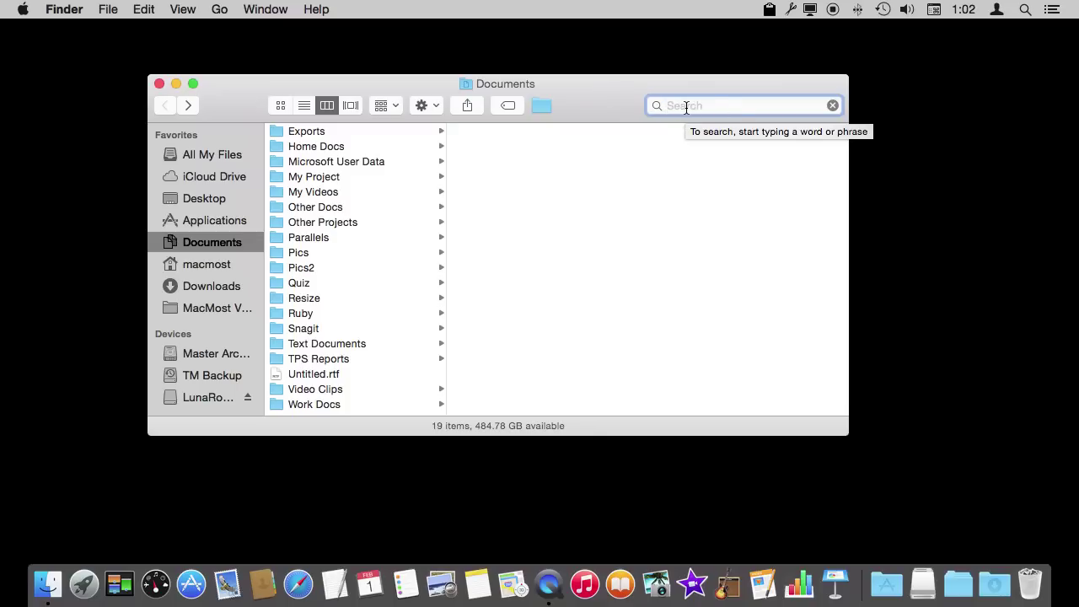
Start a new search and set its criterion to File Size
{"action": "key", "text": "super+f"}
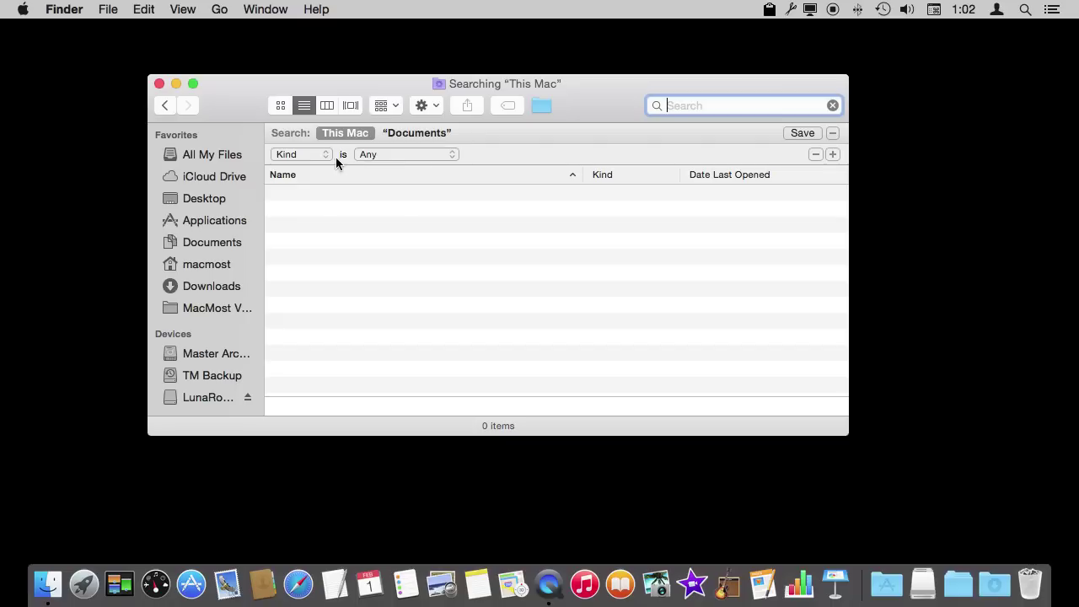
{"action": "left_click", "coordinate": [308, 155]}
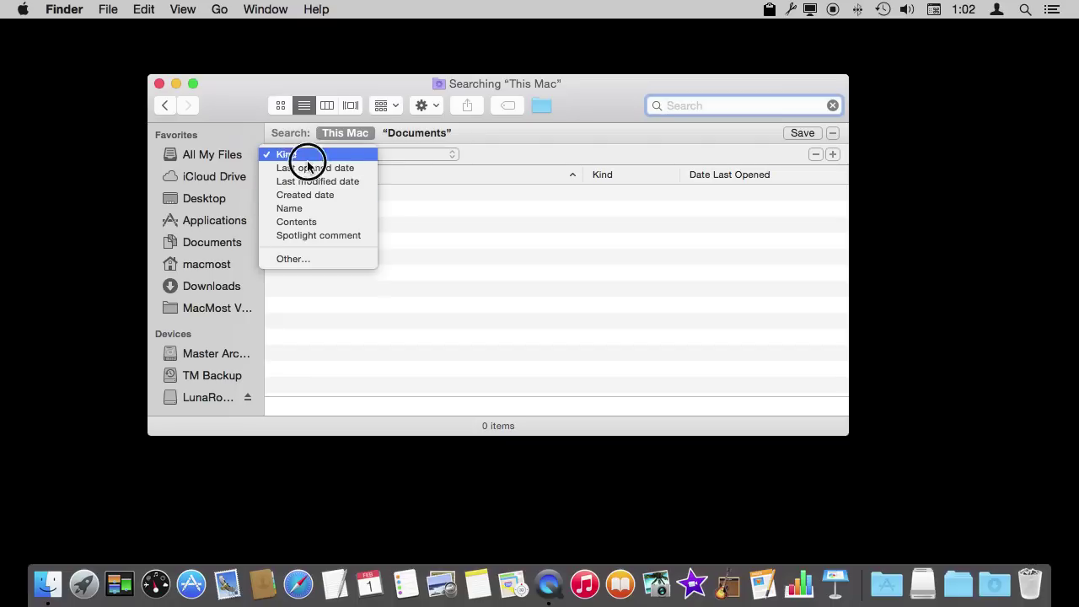
{"action": "left_click", "coordinate": [314, 257]}
{"action": "type", "text": "si"}
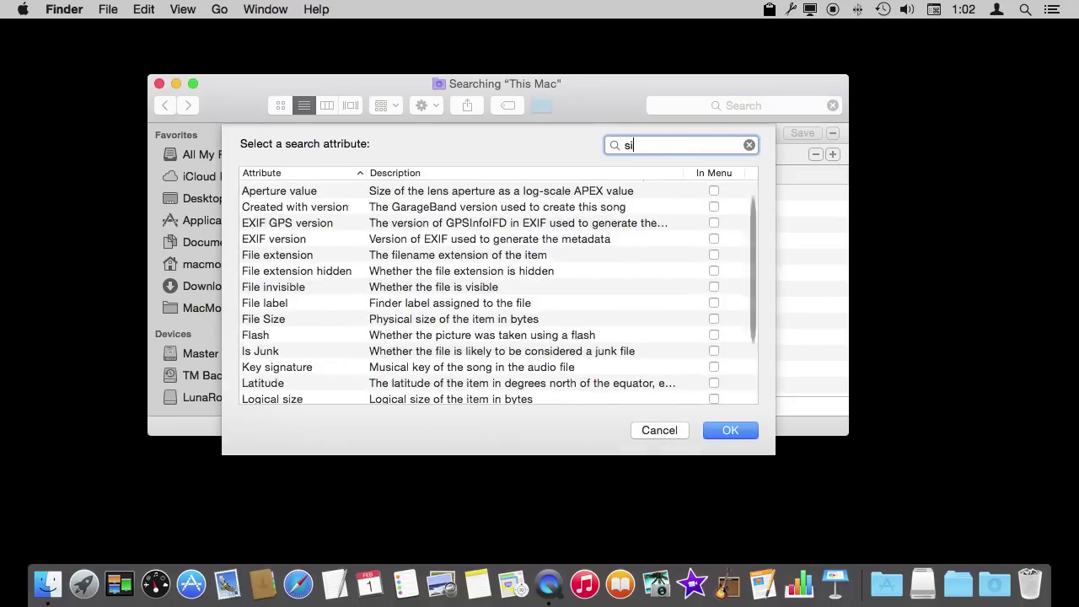
{"action": "type", "text": "ze"}
{"action": "left_click", "coordinate": [294, 206]}
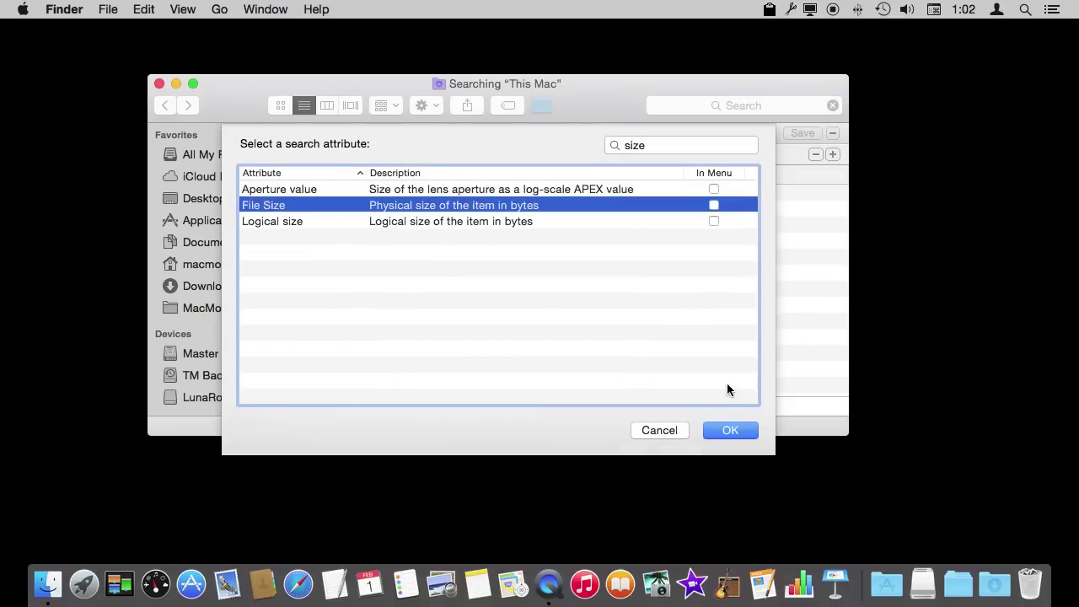
{"action": "left_click", "coordinate": [729, 429]}
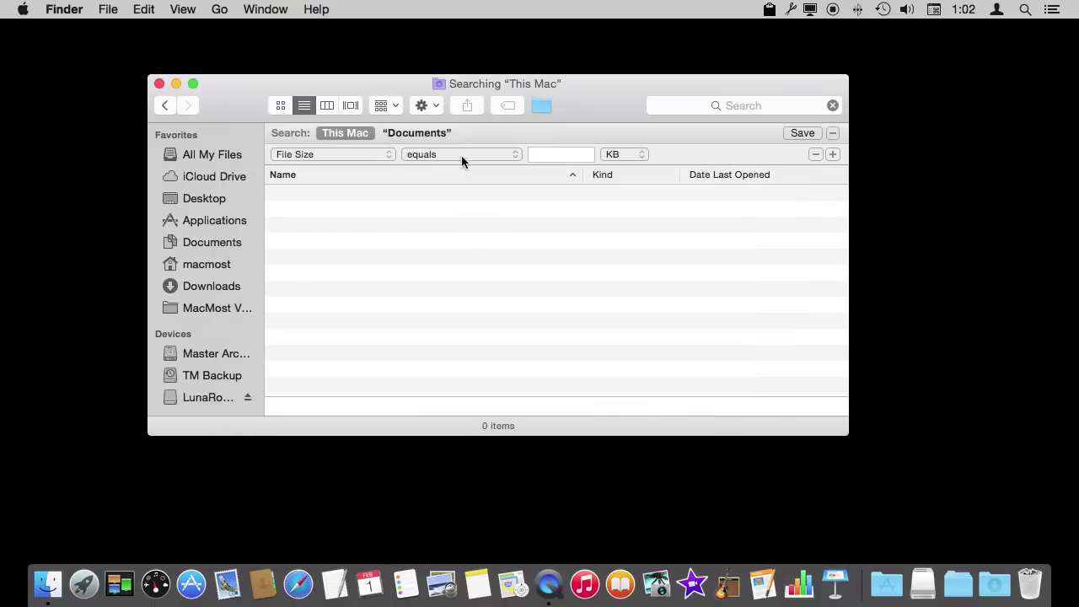
Set the File Size criterion to 'is greater than' 1 GB
{"action": "left_click", "coordinate": [461, 155]}
{"action": "left_click", "coordinate": [458, 181]}
{"action": "left_click", "coordinate": [624, 154]}
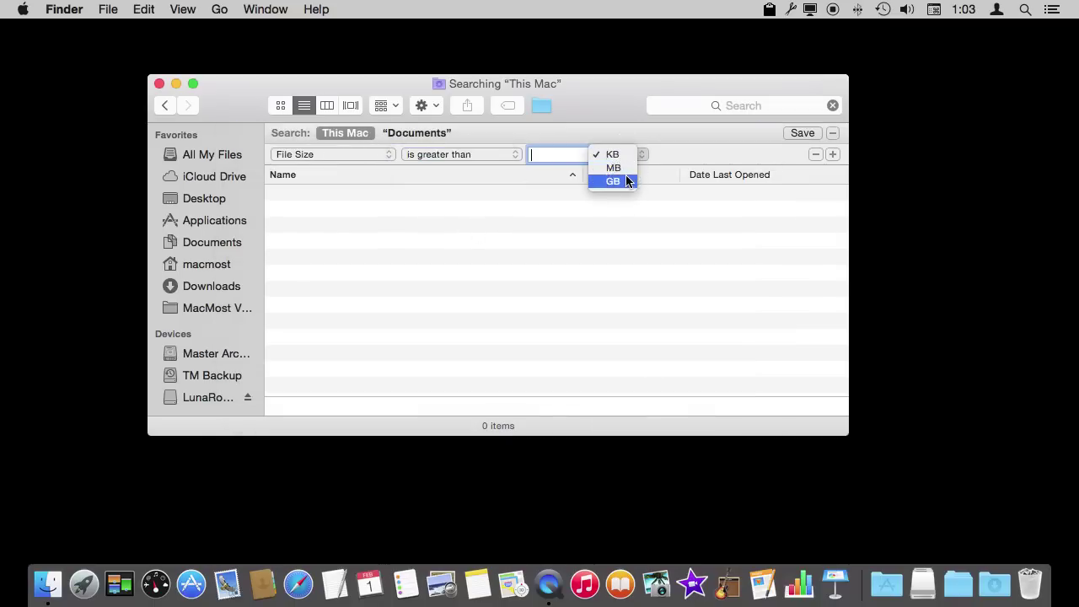
{"action": "left_click", "coordinate": [627, 181]}
{"action": "left_click", "coordinate": [553, 155]}
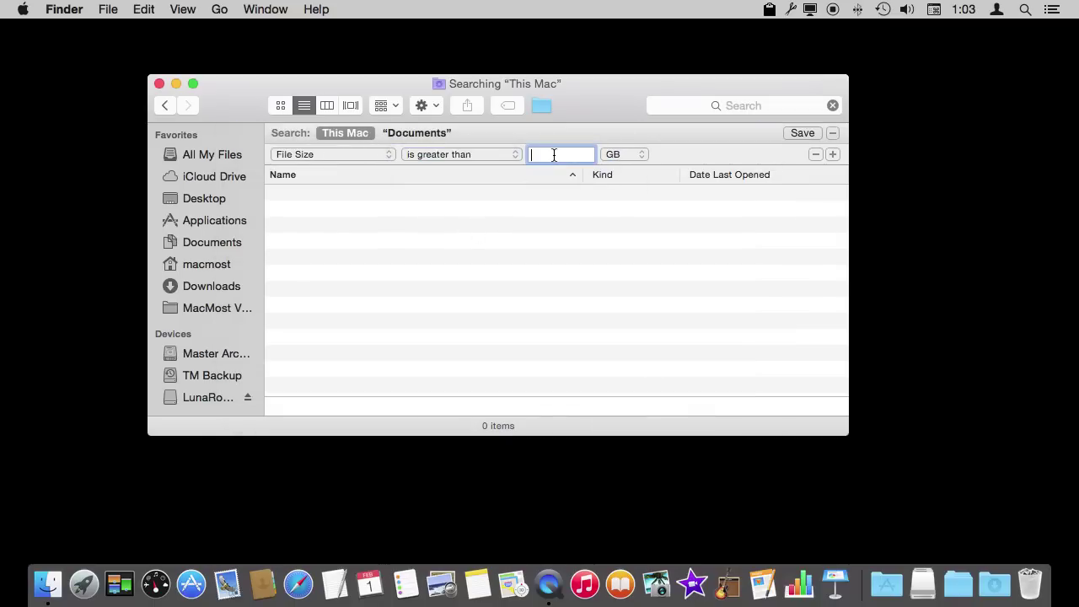
{"action": "type", "text": "1"}
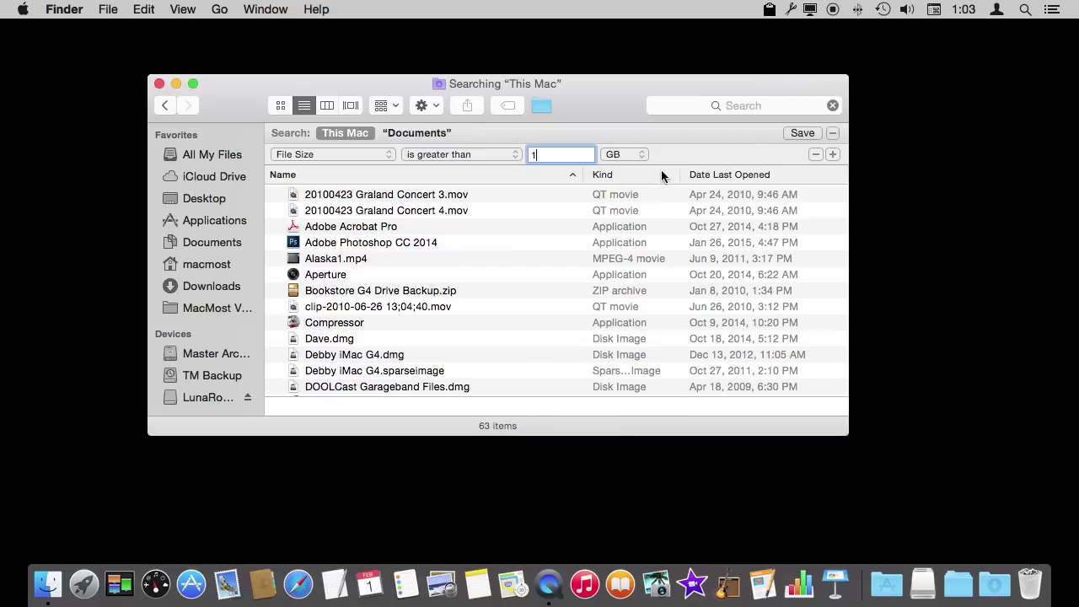
Add a Size column to the 63 results and sort them largest first
{"action": "left_click", "coordinate": [186, 11]}
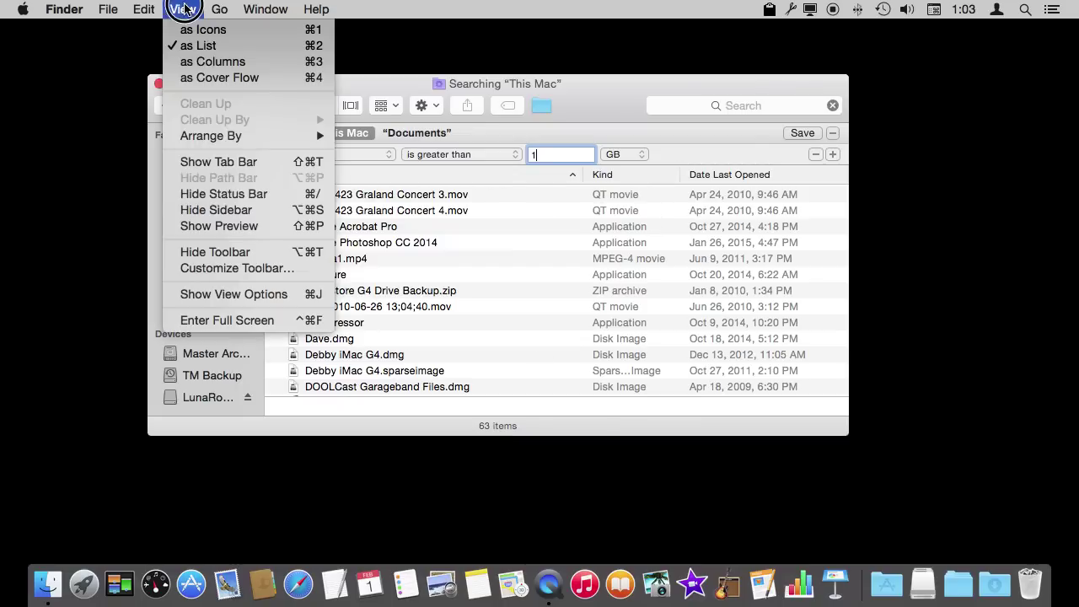
{"action": "left_click", "coordinate": [225, 294]}
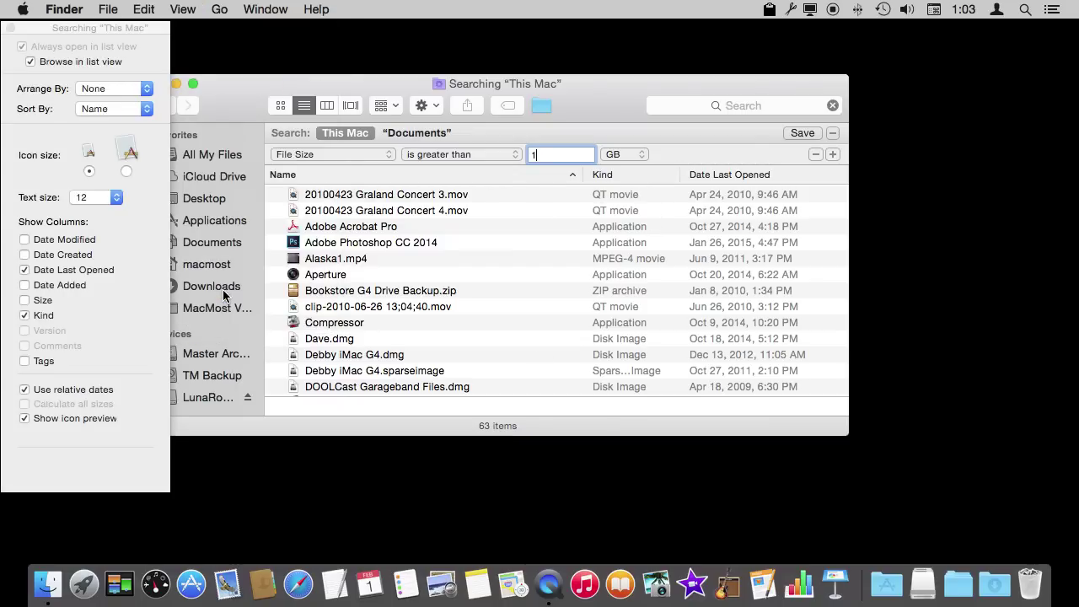
{"action": "left_click", "coordinate": [26, 301]}
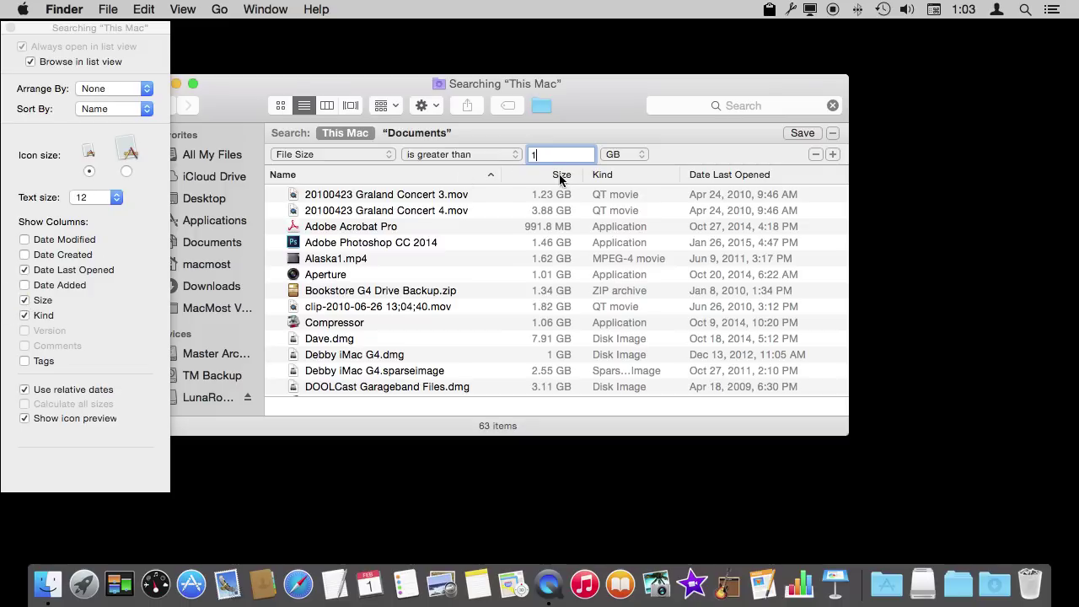
{"action": "left_click", "coordinate": [559, 176]}
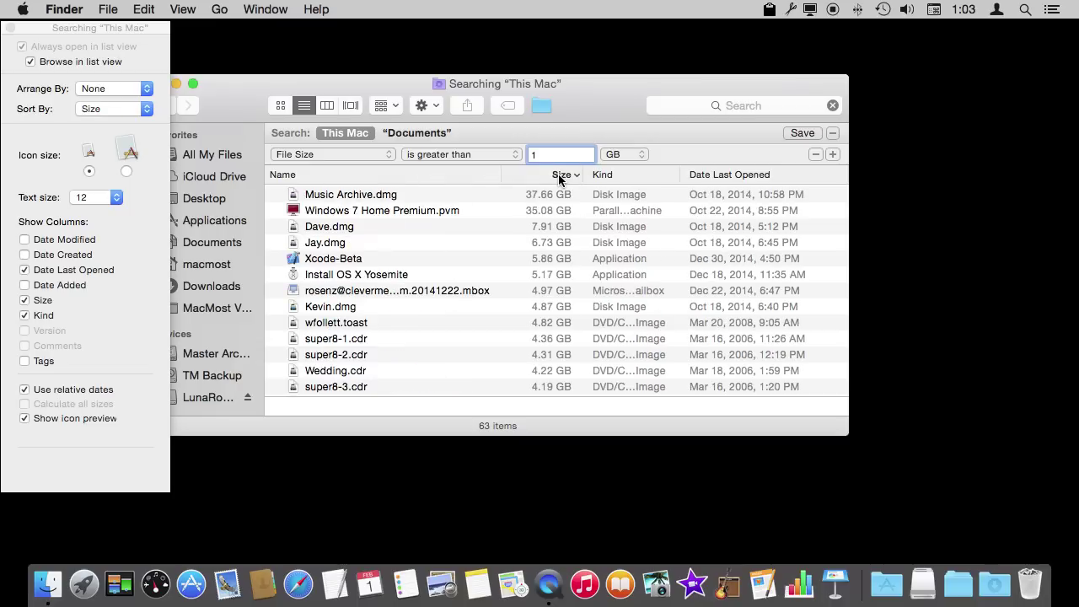